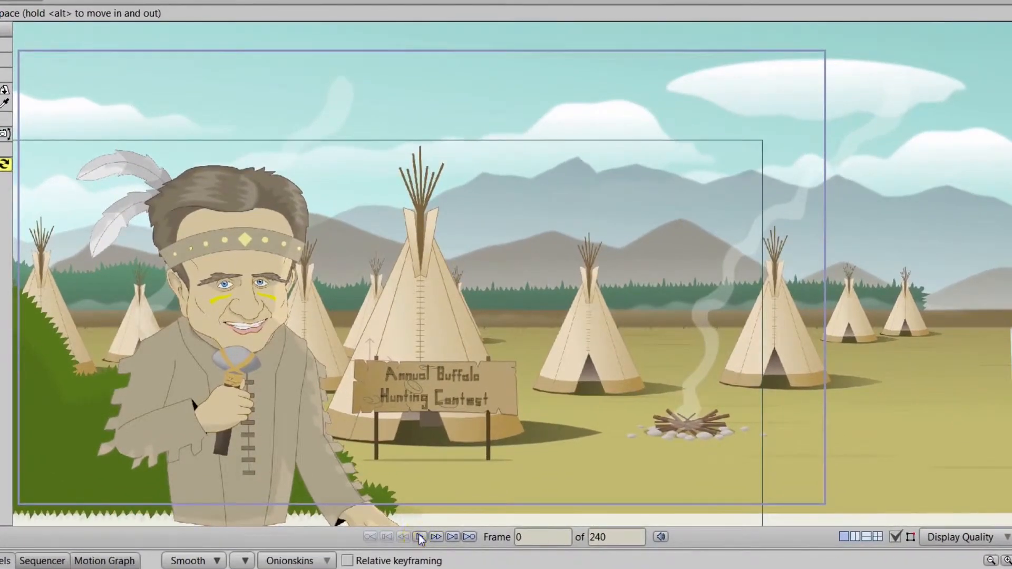
Play the animation up to about frame 104 and render a preview of that frame
click(420, 538)
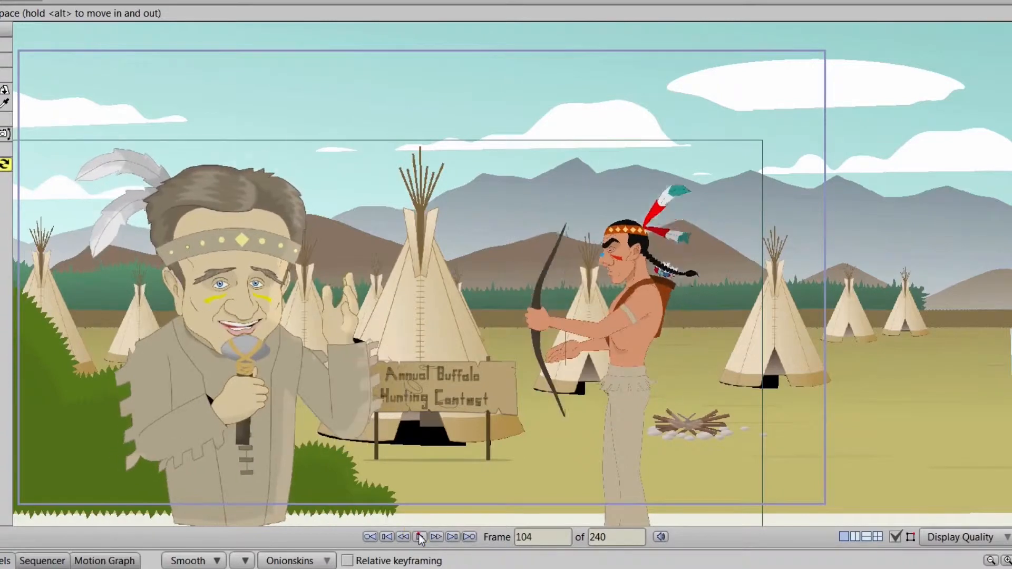
click(420, 538)
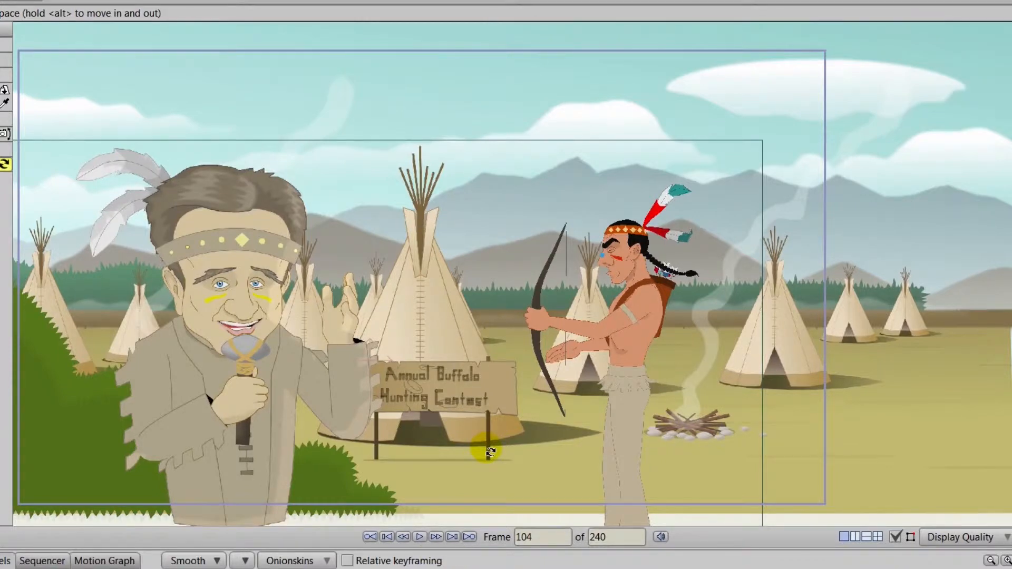
key(ctrl+r)
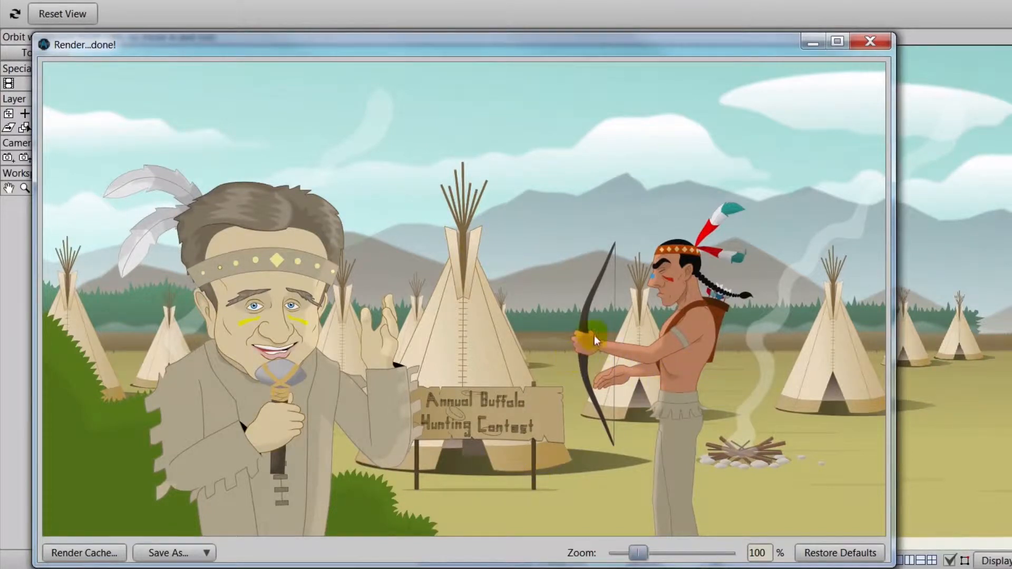
click(870, 41)
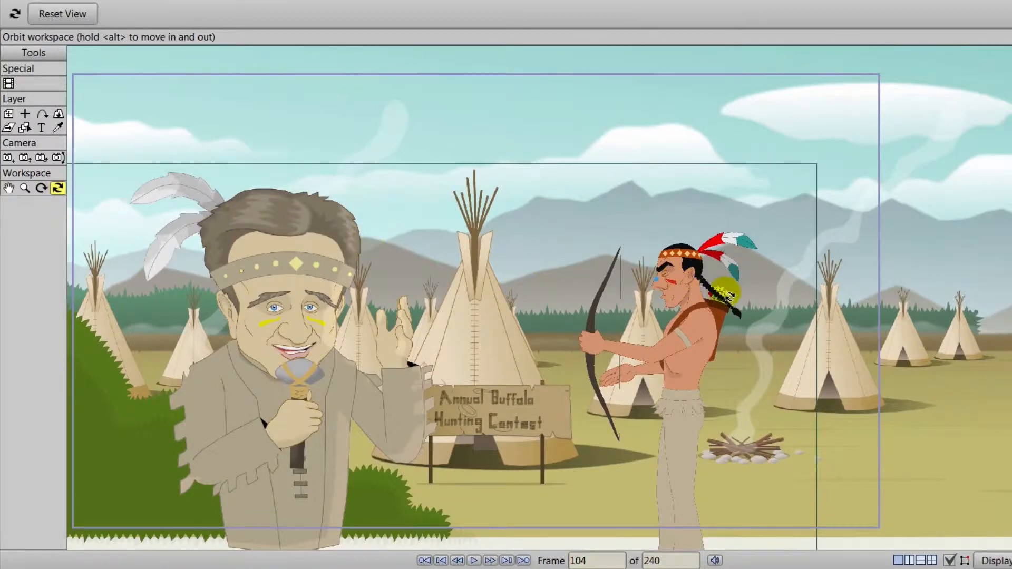
Orbit the workspace to examine how the scene's layers are spaced in depth, and restore the default view
mouse_move(730, 296)
mouse_down()
mouse_move(700, 298)
mouse_move(648, 274)
mouse_up()
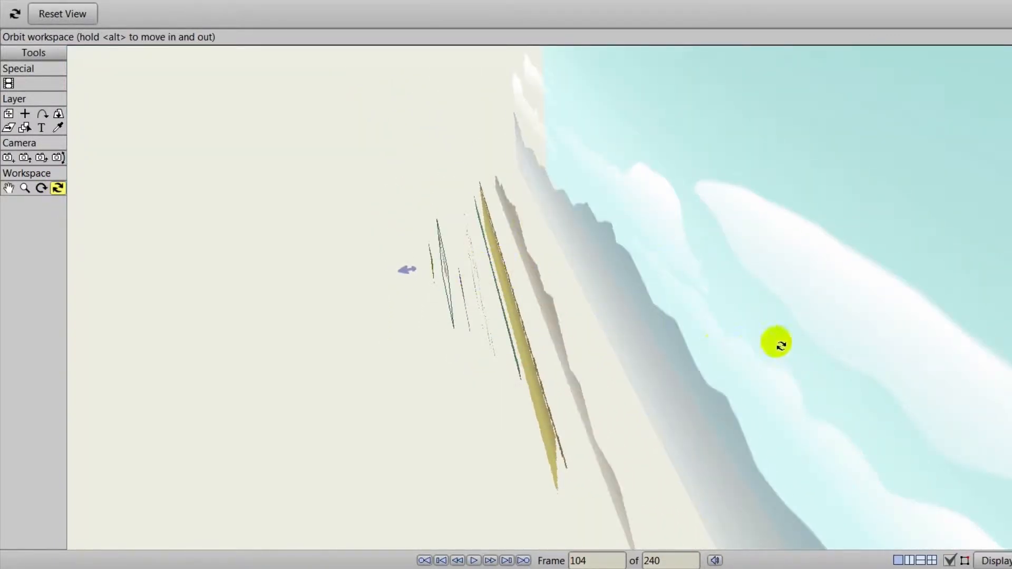
mouse_move(780, 345)
mouse_down()
mouse_move(712, 321)
mouse_move(748, 267)
mouse_move(537, 284)
mouse_move(533, 311)
mouse_move(653, 291)
mouse_move(713, 262)
mouse_move(580, 223)
mouse_up()
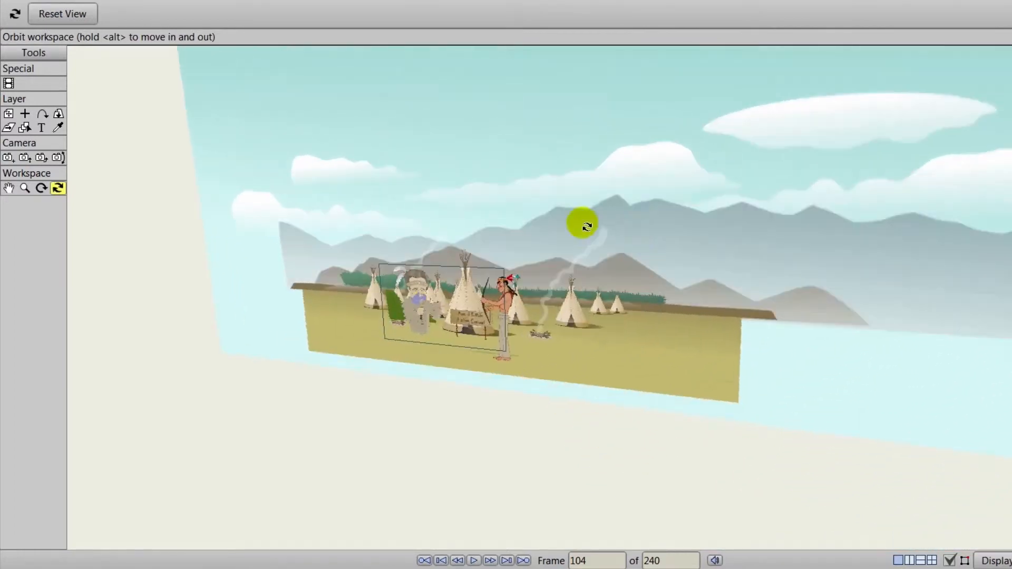
click(59, 14)
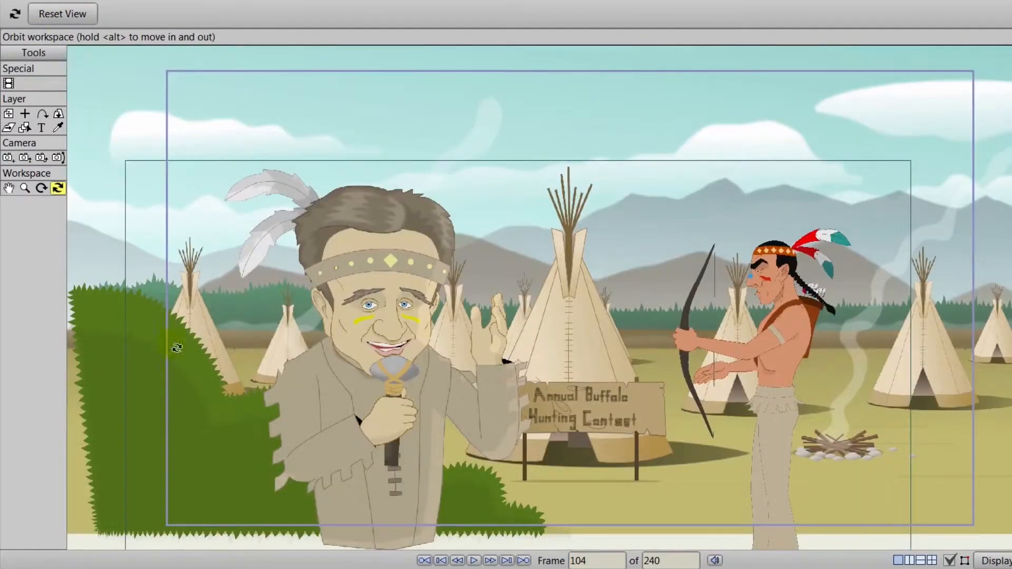
Try a slight camera move with the Track Camera tool and reset the camera position
click(9, 158)
mouse_move(321, 364)
mouse_down()
mouse_move(452, 372)
mouse_move(280, 356)
mouse_move(311, 363)
mouse_up()
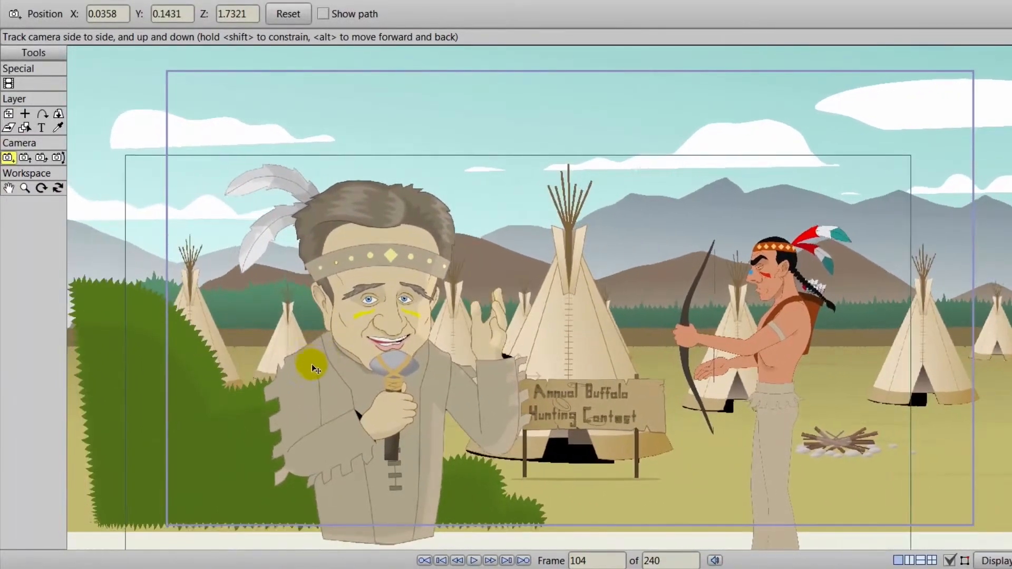
click(285, 14)
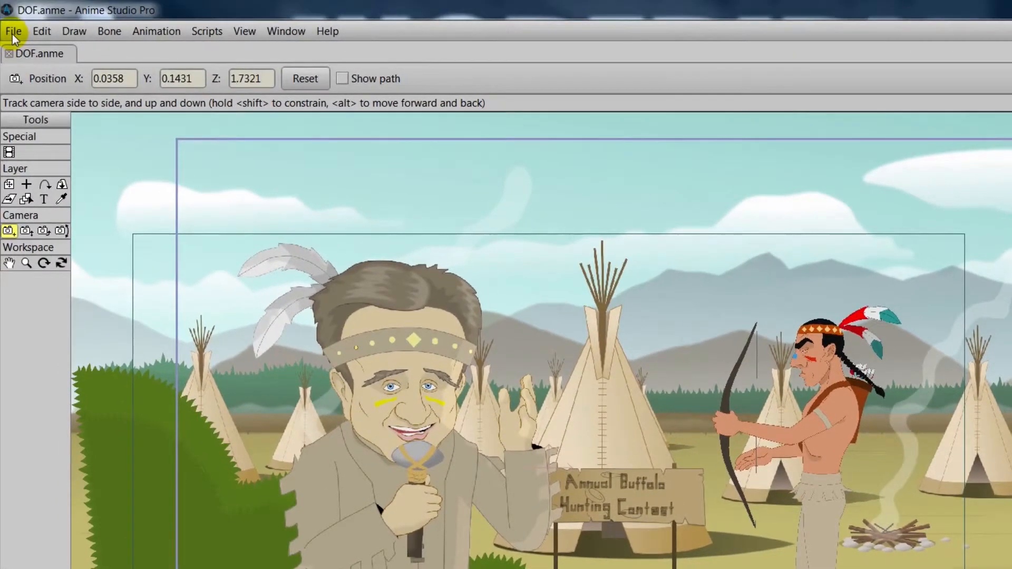
click(12, 32)
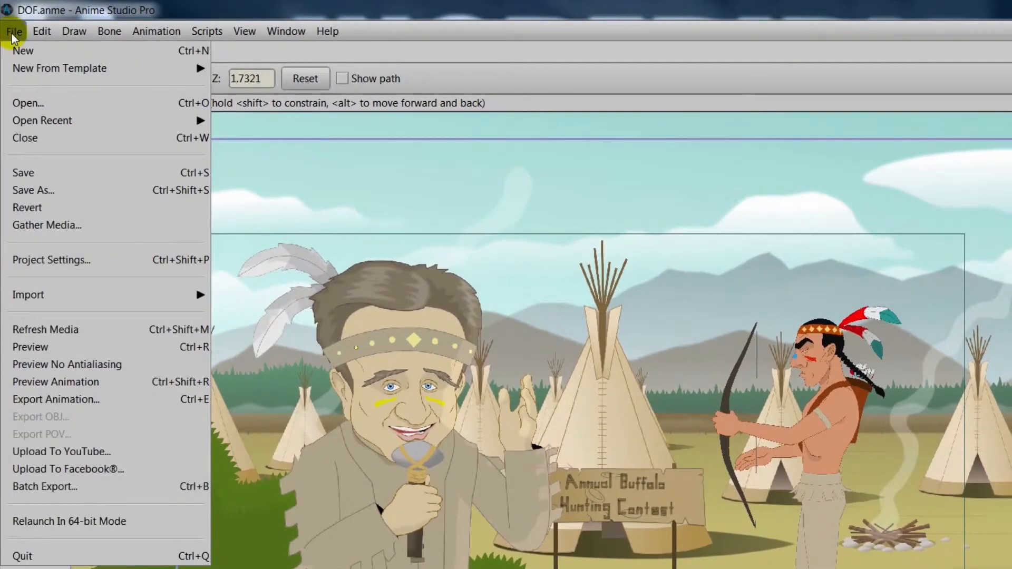
click(50, 260)
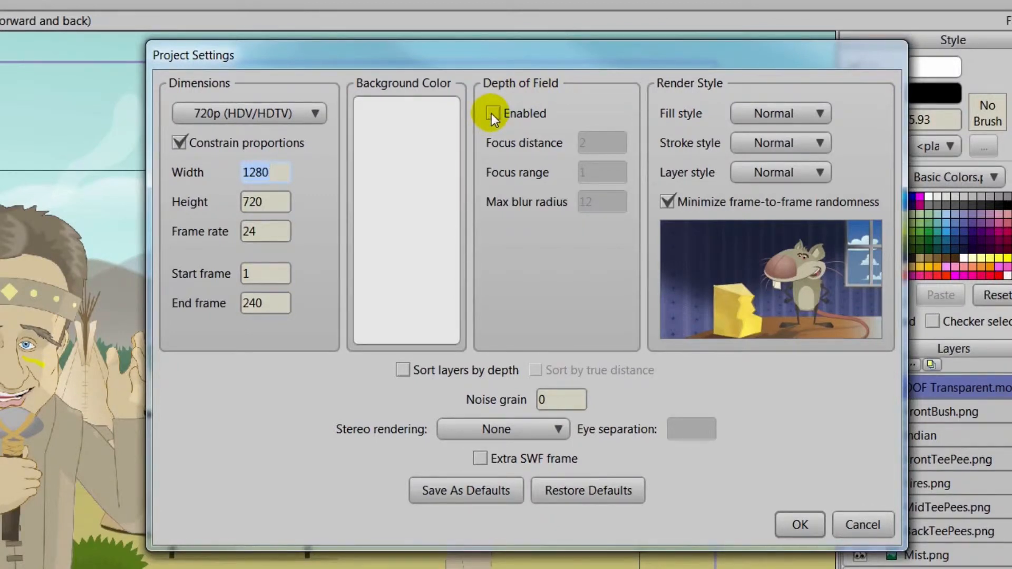
click(491, 112)
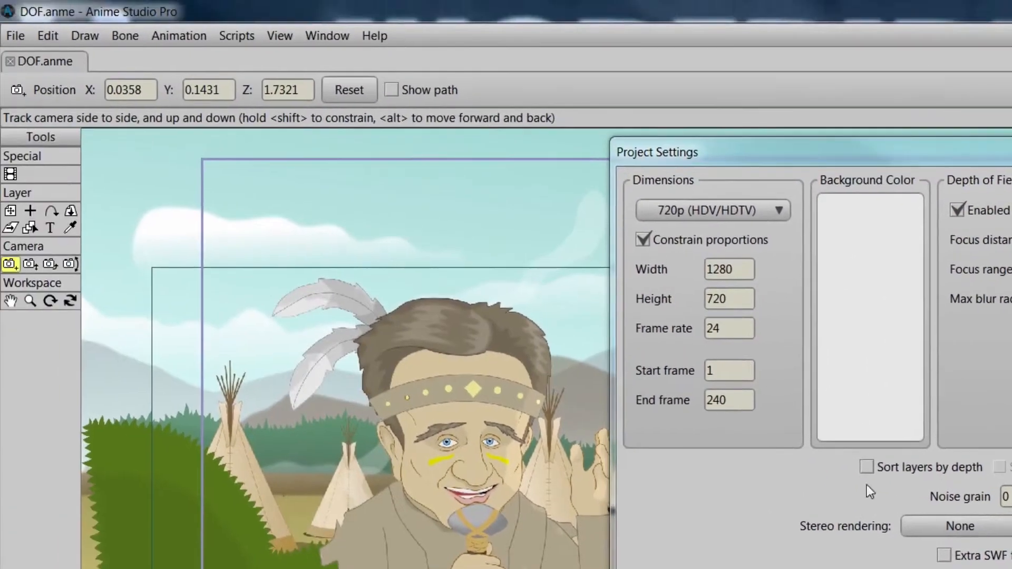
click(861, 524)
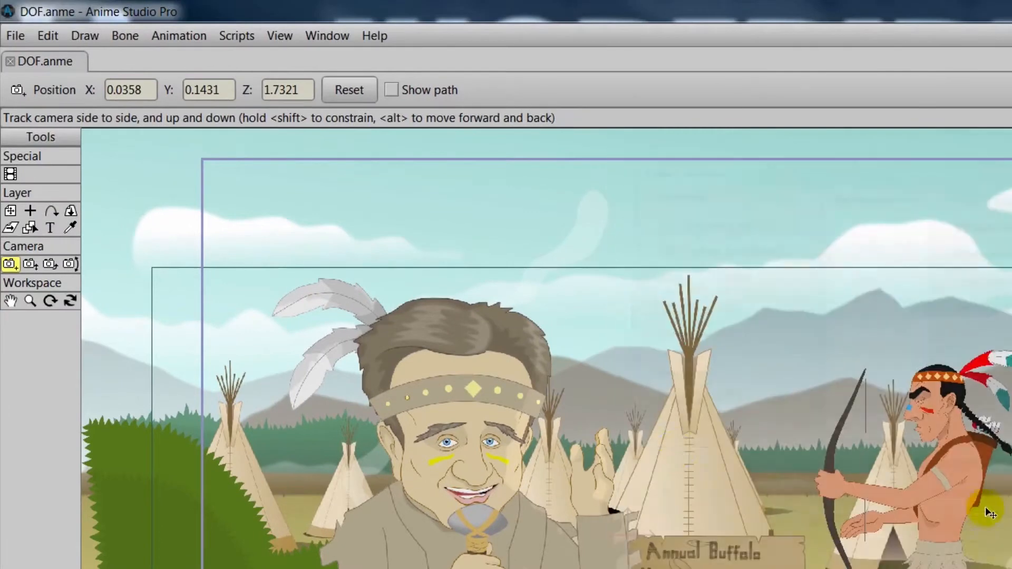
Enable depth of field for the project in the Project Settings
click(70, 301)
drag(854, 385, 743, 327)
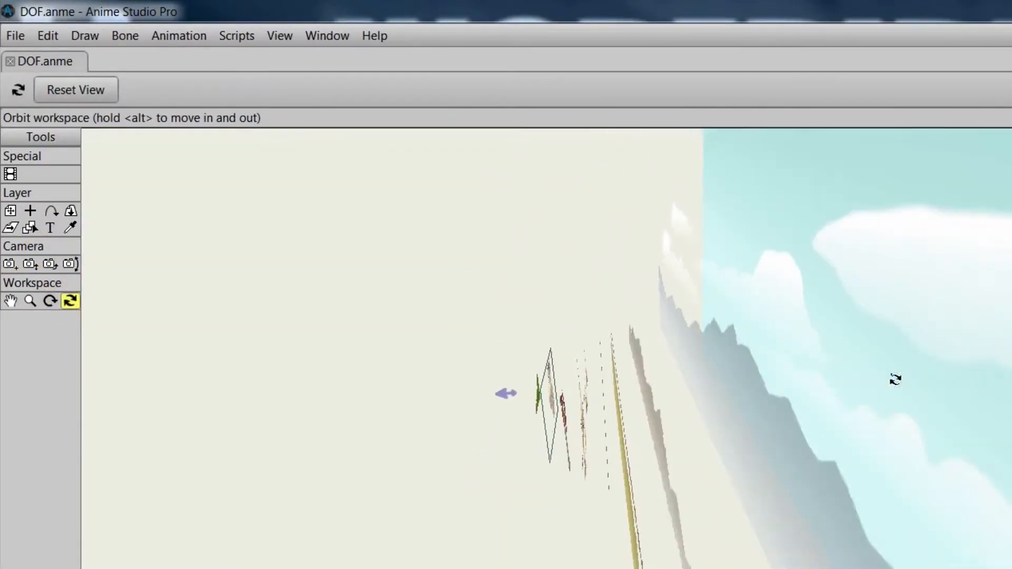
drag(893, 372, 523, 415)
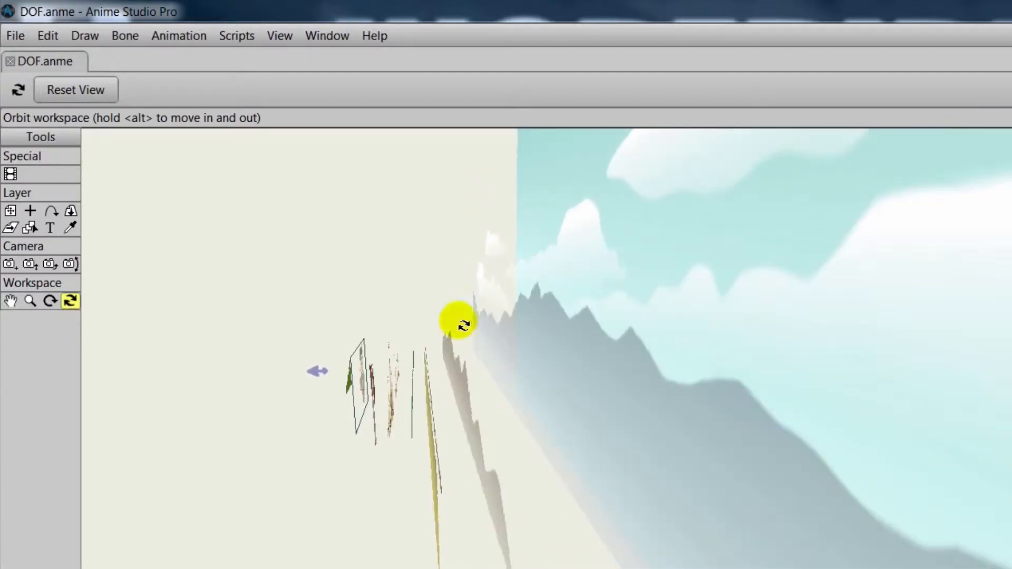
click(16, 34)
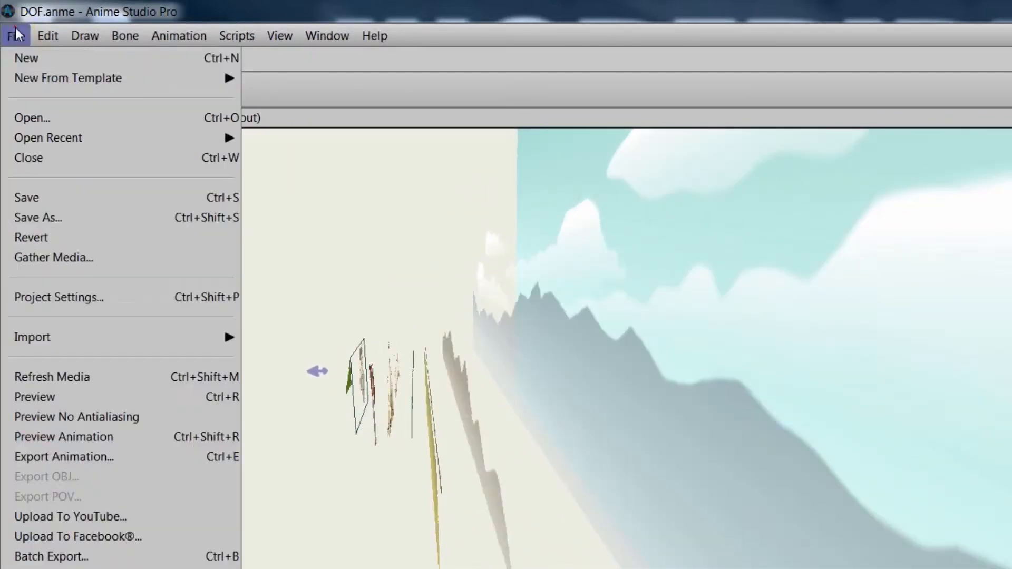
click(68, 298)
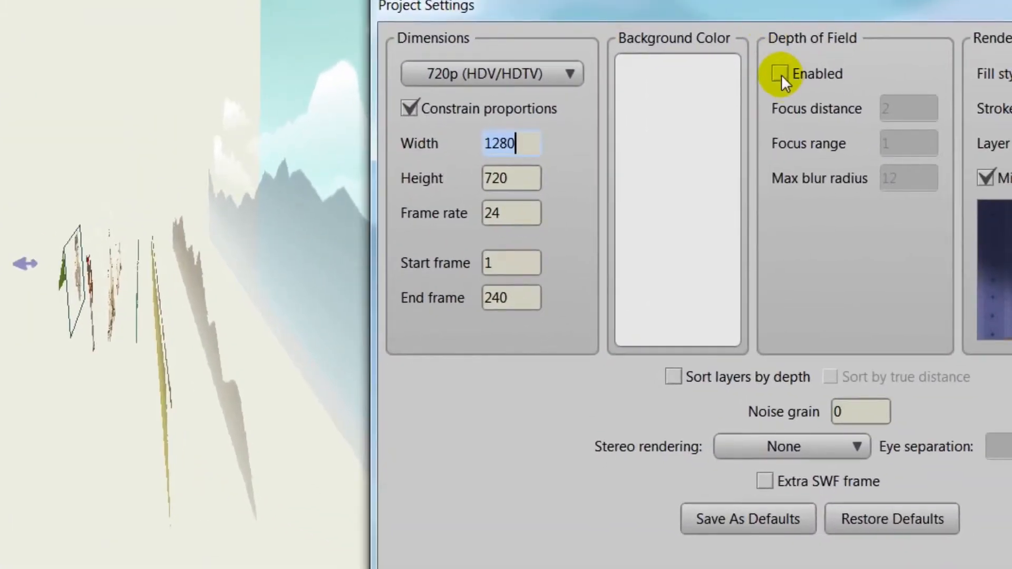
click(780, 74)
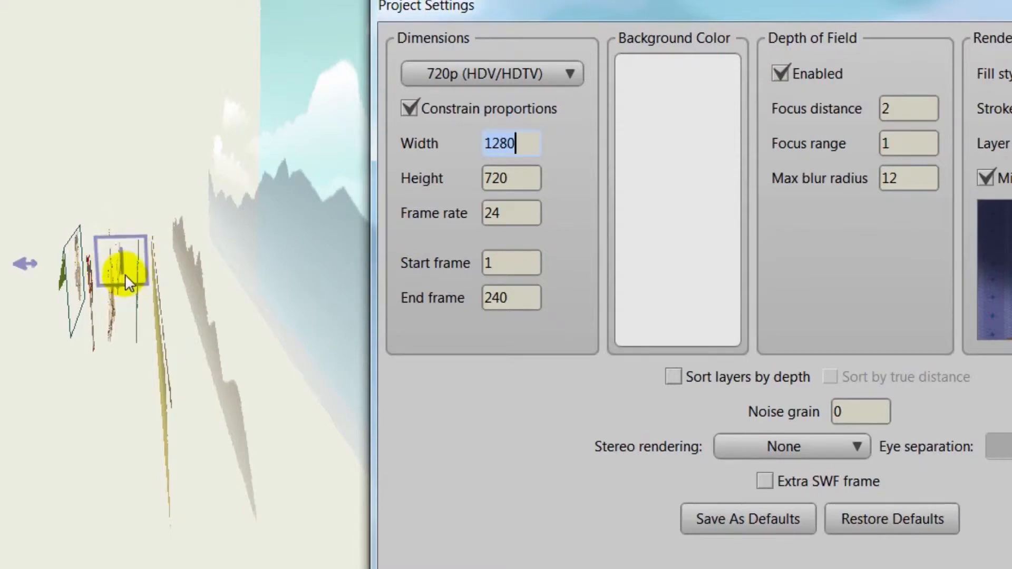
Try different focus distances up to 2.50 and a narrower focus range of 0.25 against the scene layers
click(902, 108)
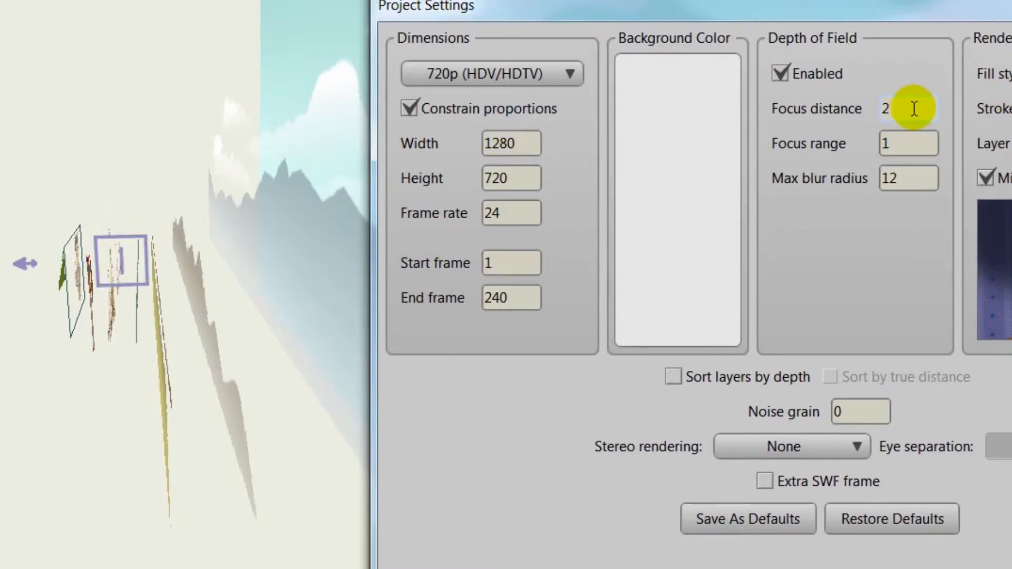
scroll(914, 109, down, 4)
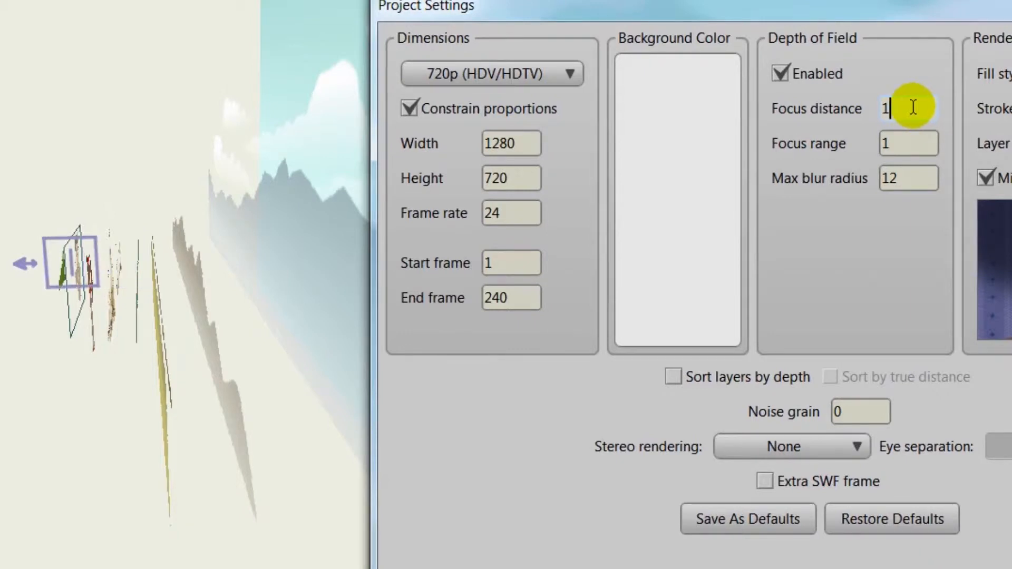
scroll(913, 108, up, 4)
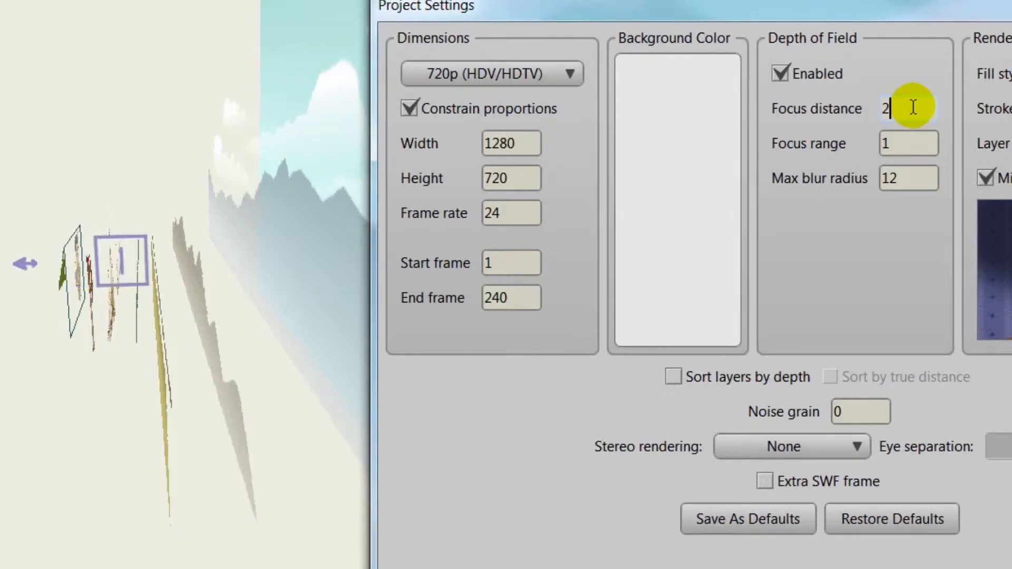
scroll(913, 108, up, 4)
scroll(912, 108, down, 3)
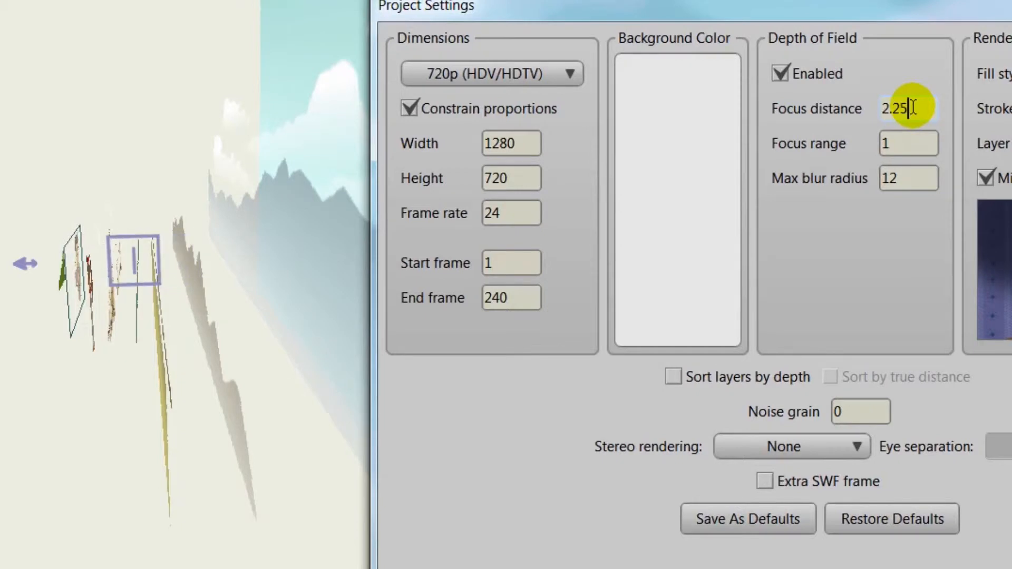
scroll(913, 107, down, 2)
scroll(913, 108, up, 3)
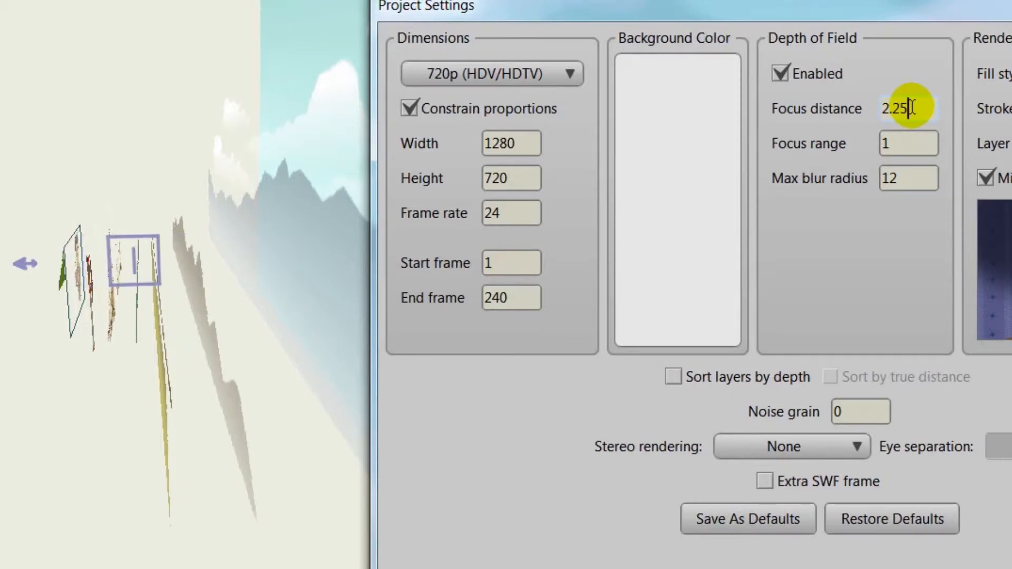
click(899, 145)
scroll(899, 145, down, 3)
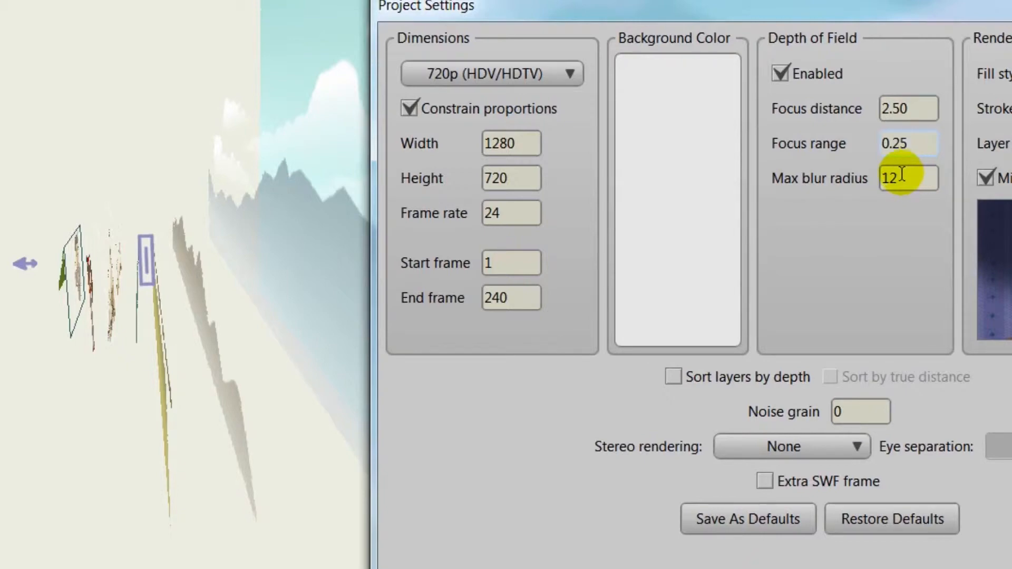
Set the depth of field's focus distance to 1.50 and its focus range to 0.50
click(903, 107)
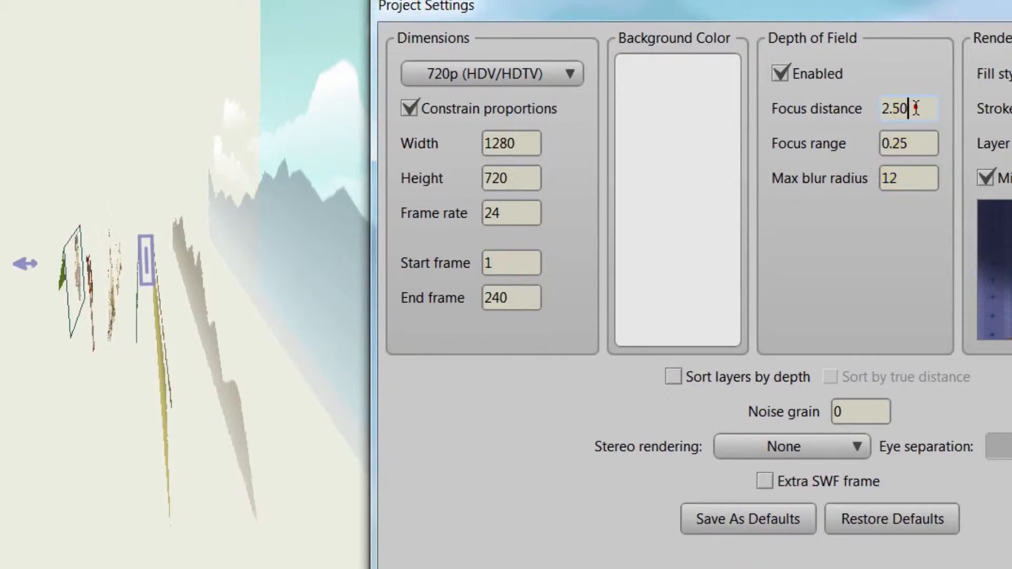
key(BackSpace)
key(BackSpace)
key(BackSpace)
key(BackSpace)
text(1.50)
click(918, 141)
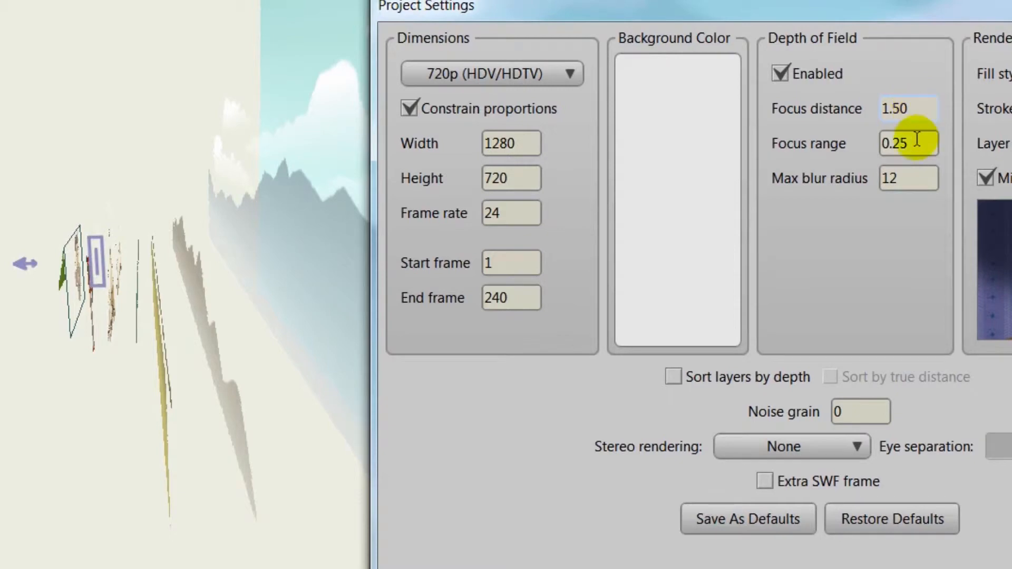
key(BackSpace)
key(BackSpace)
text(50)
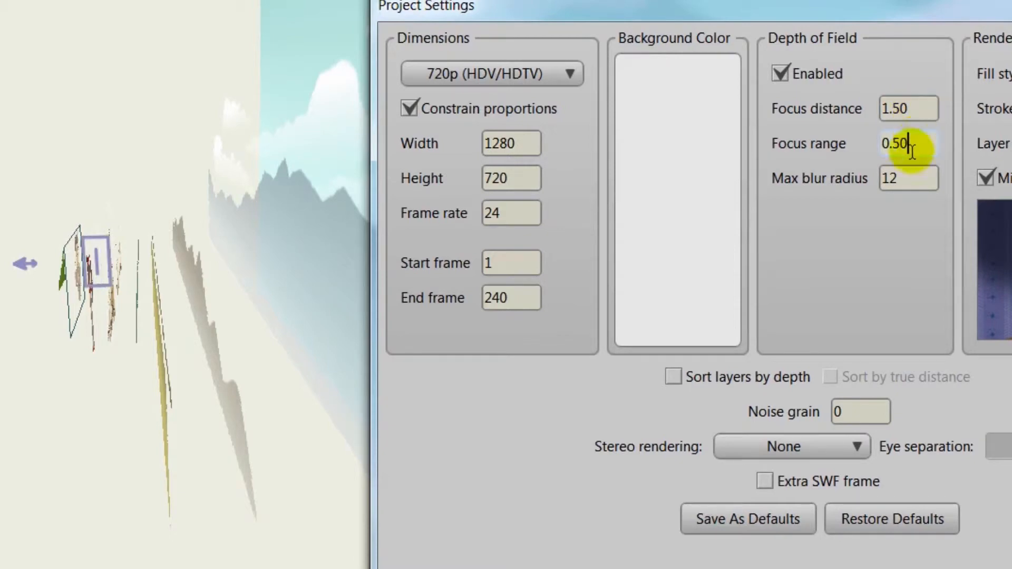
Adjust the depth of field's maximum blur radius and accept the project settings
click(910, 182)
click(910, 182)
scroll(910, 182, up, 9)
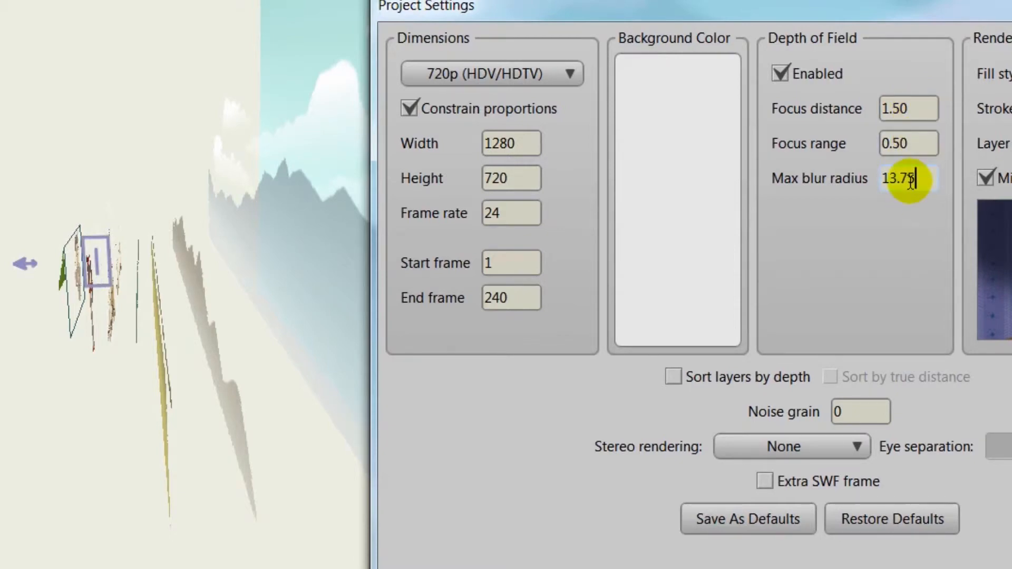
scroll(911, 182, down, 1)
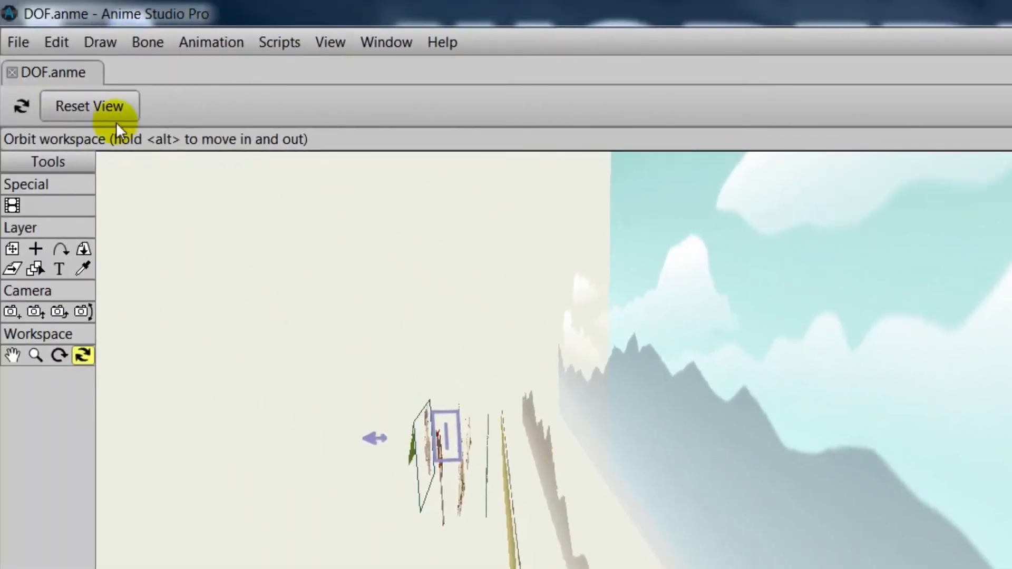
Restore the default workspace view and render a preview of the frame with depth of field
click(98, 106)
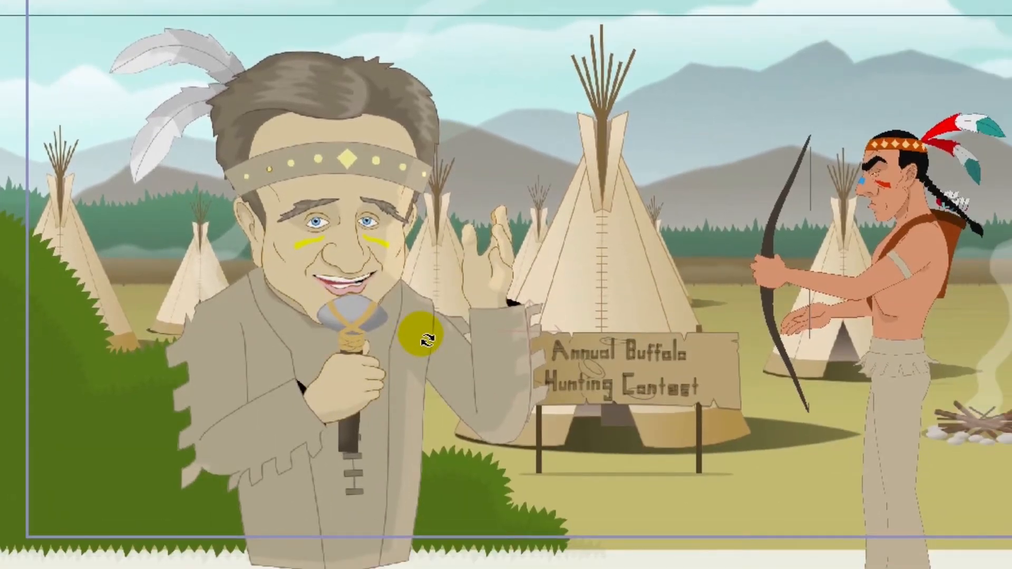
key(ctrl+r)
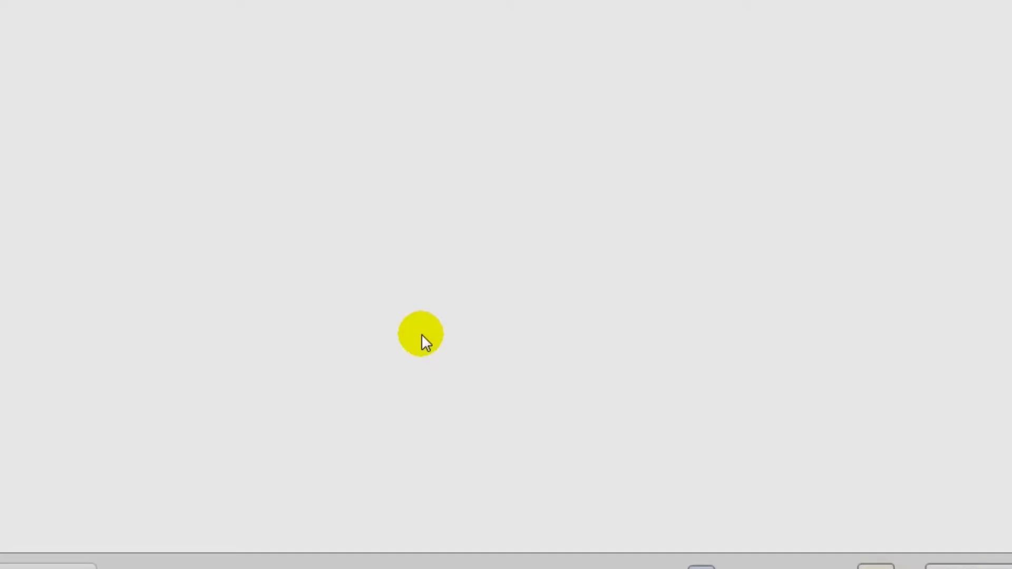